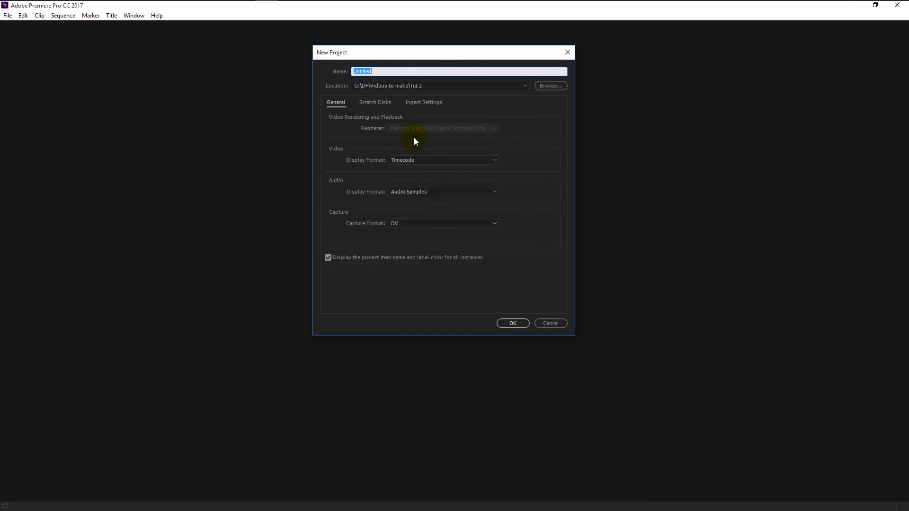
Create the project 'car' and import stock.mov into it from Explorer
{"action": "type", "text": "car"}
{"action": "key", "text": "Return"}
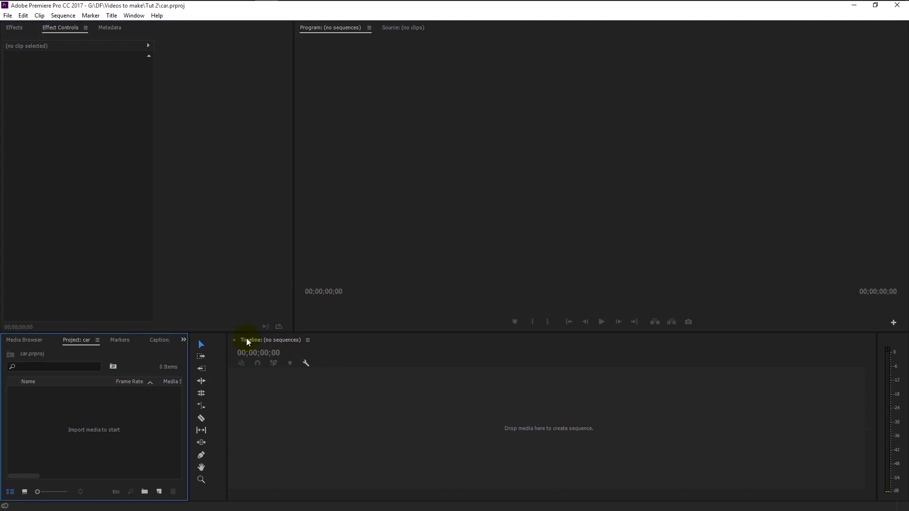
{"action": "left_click", "coordinate": [79, 5]}
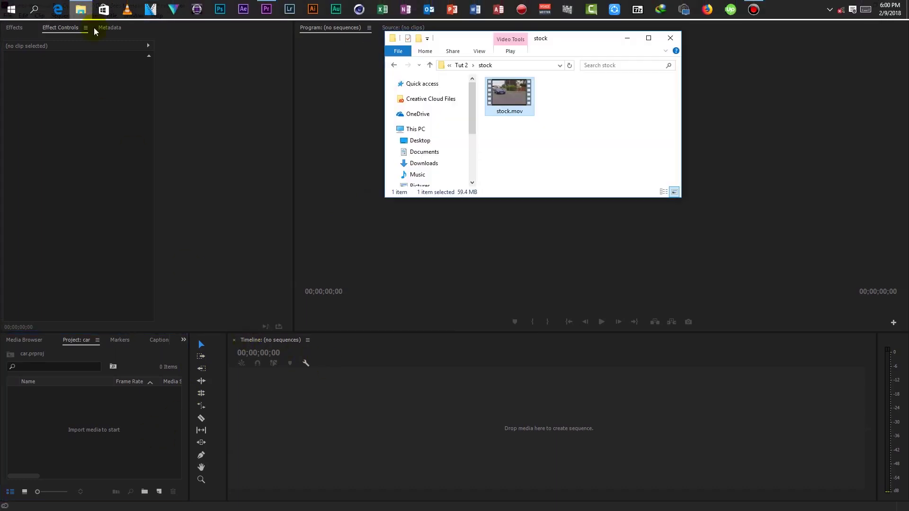
{"action": "left_click_drag", "start_coordinate": [507, 95], "coordinate": [115, 438]}
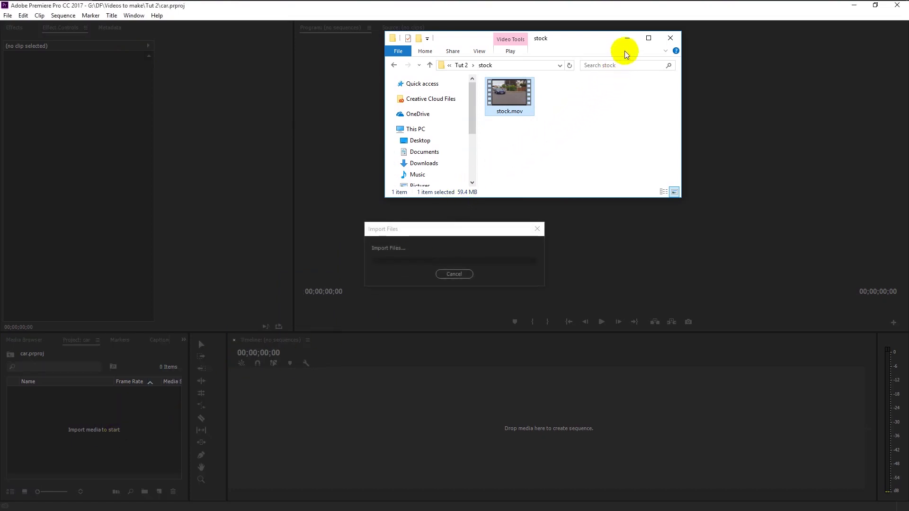
{"action": "left_click", "coordinate": [632, 41]}
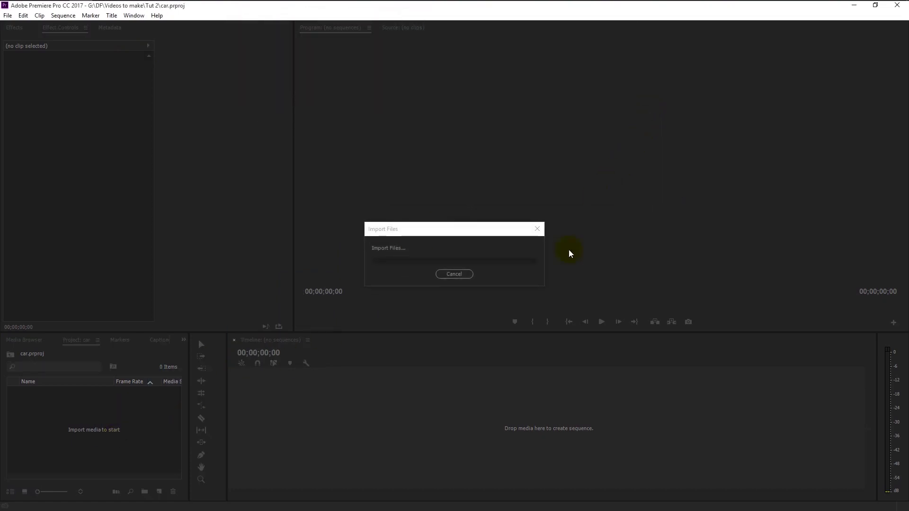
Build a sequence named stock from the stock.mov clip
{"action": "left_click", "coordinate": [54, 390]}
{"action": "left_click", "coordinate": [64, 403]}
{"action": "left_click", "coordinate": [56, 392]}
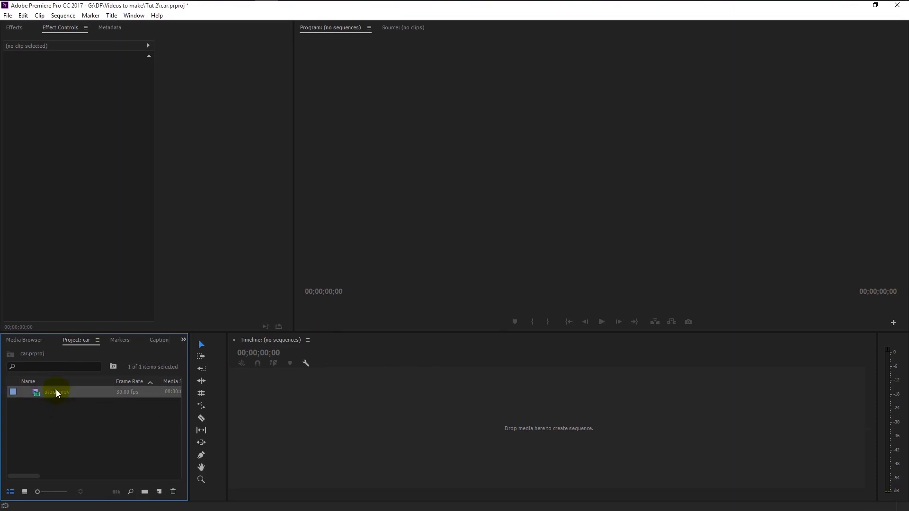
{"action": "left_click_drag", "start_coordinate": [420, 421], "coordinate": [419, 420]}
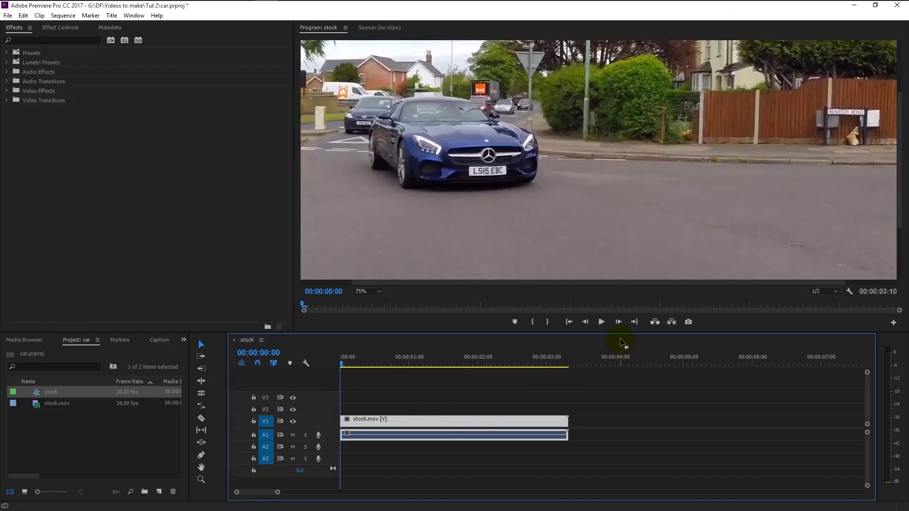
{"action": "key", "text": "space"}
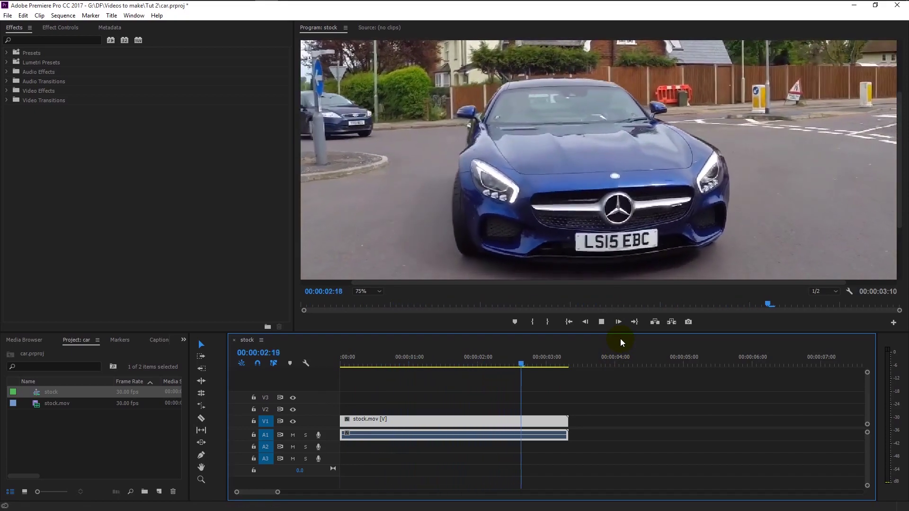
{"action": "key", "text": "space"}
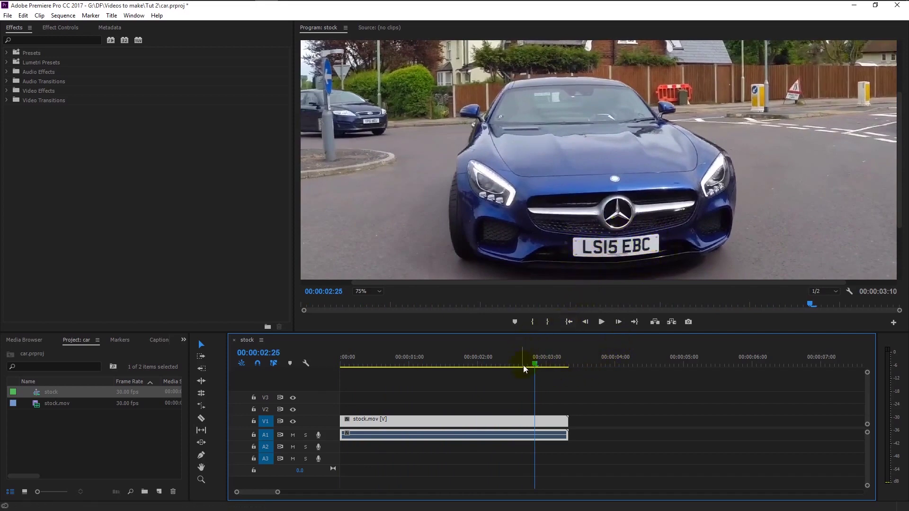
{"action": "left_click_drag", "start_coordinate": [535, 366], "coordinate": [334, 366]}
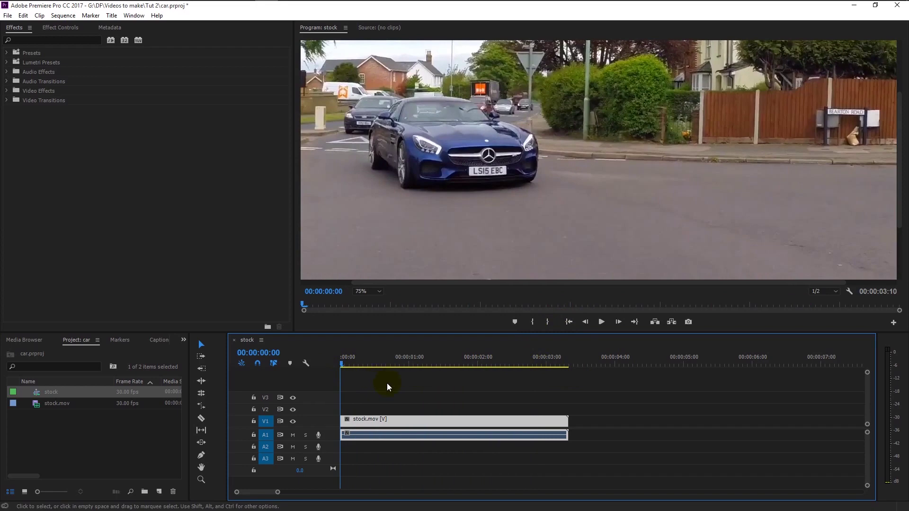
{"action": "left_click", "coordinate": [370, 421]}
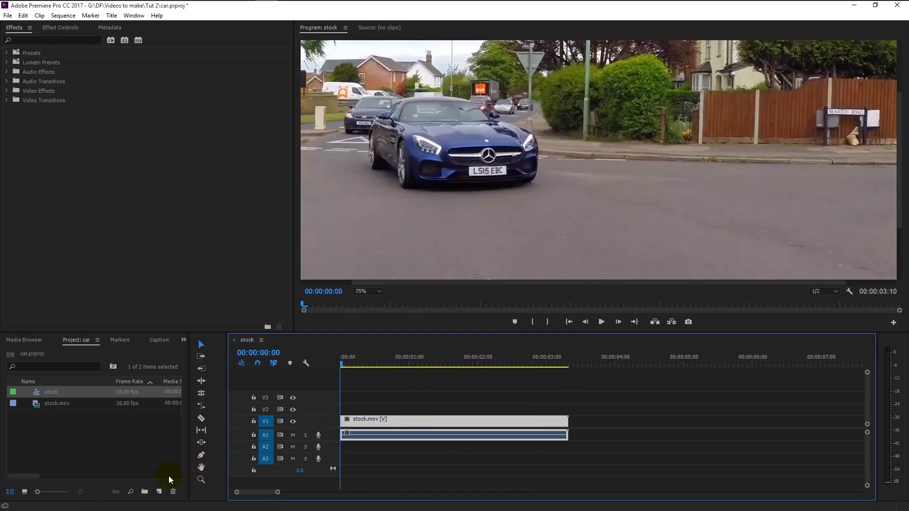
Create a new Adjustment Layer with its default settings
{"action": "left_click", "coordinate": [159, 493]}
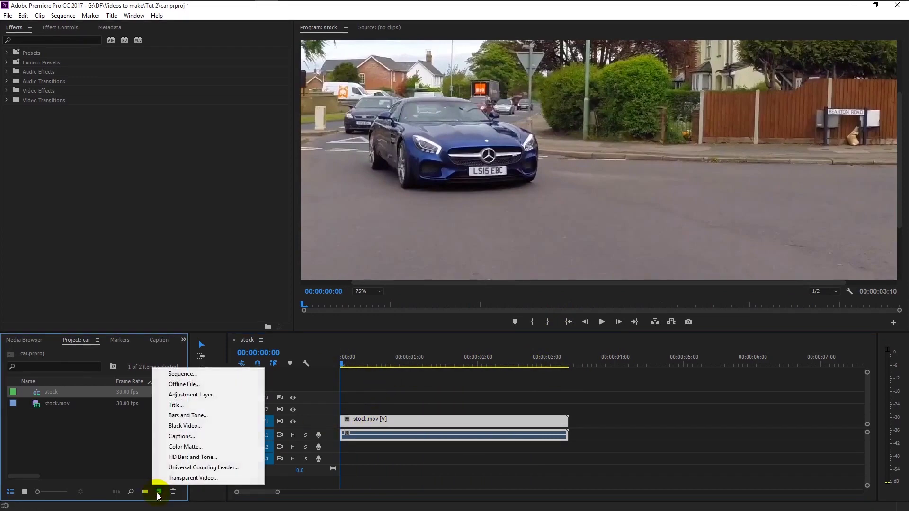
{"action": "left_click", "coordinate": [192, 395]}
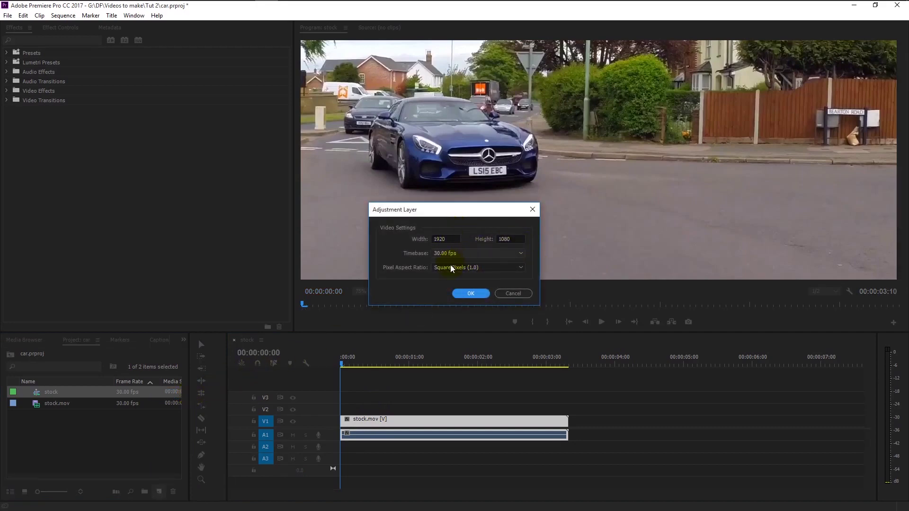
{"action": "left_click", "coordinate": [472, 295]}
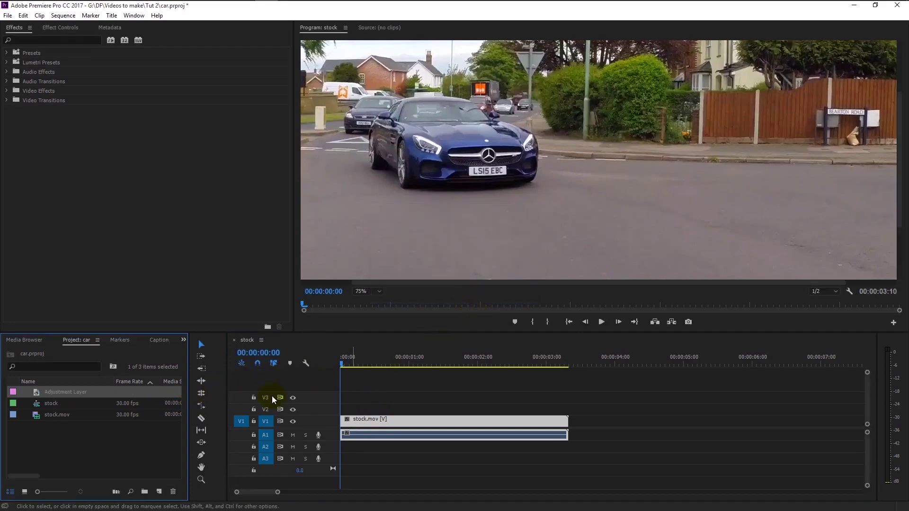
Place the adjustment layer on V2 above stock.mov, trimmed to end at about 3:10
{"action": "left_click_drag", "start_coordinate": [56, 391], "coordinate": [333, 410]}
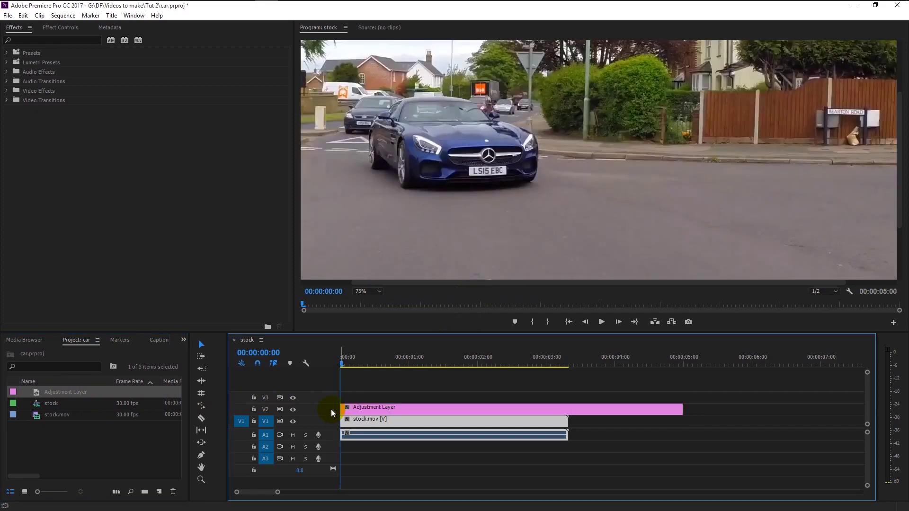
{"action": "left_click_drag", "start_coordinate": [682, 410], "coordinate": [569, 410]}
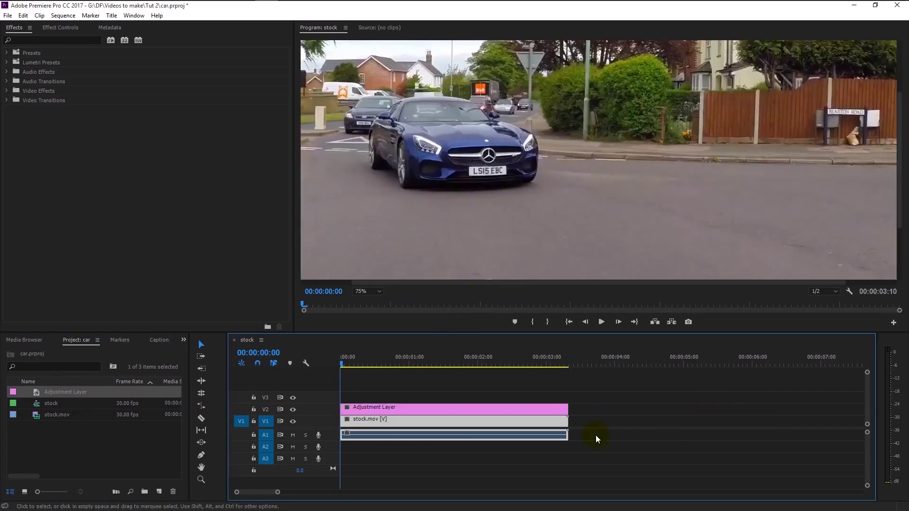
{"action": "left_click", "coordinate": [394, 410]}
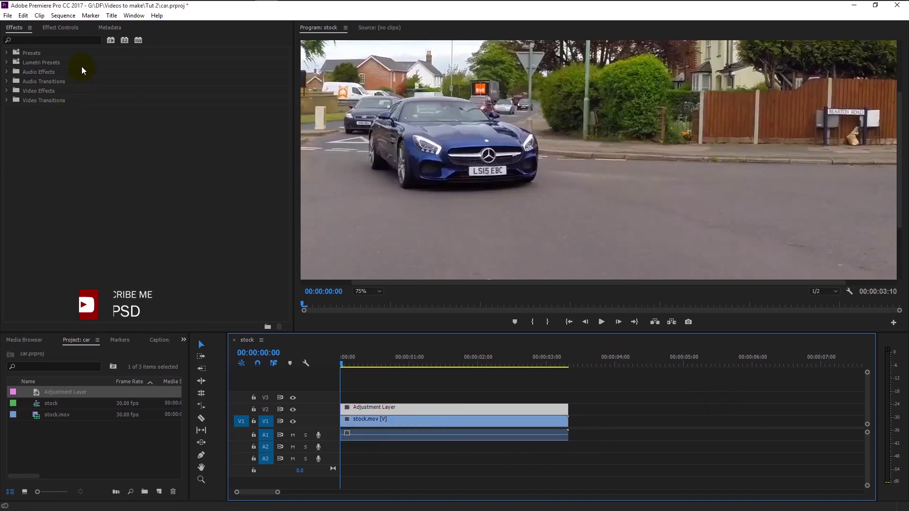
Add a freeform pen opacity mask to the adjustment layer and zoom the Program monitor to 150%
{"action": "left_click", "coordinate": [60, 28]}
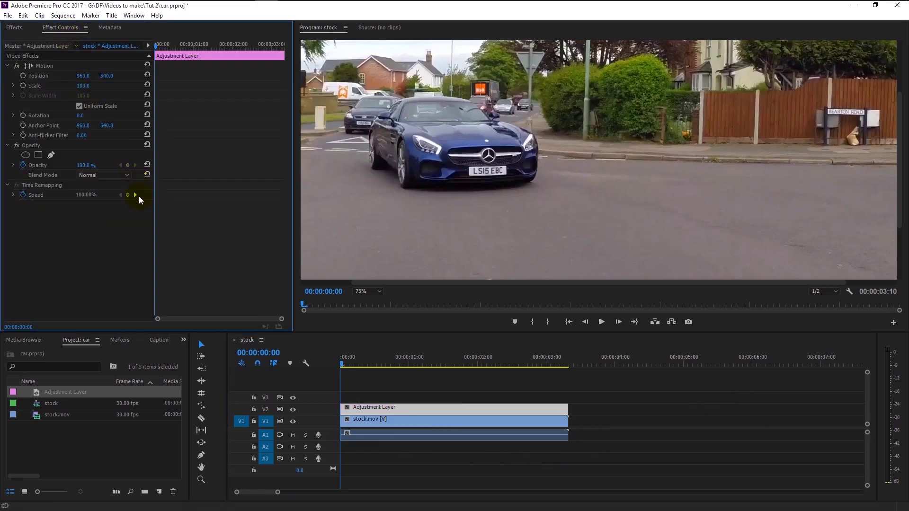
{"action": "left_click", "coordinate": [52, 156]}
{"action": "left_click", "coordinate": [449, 217]}
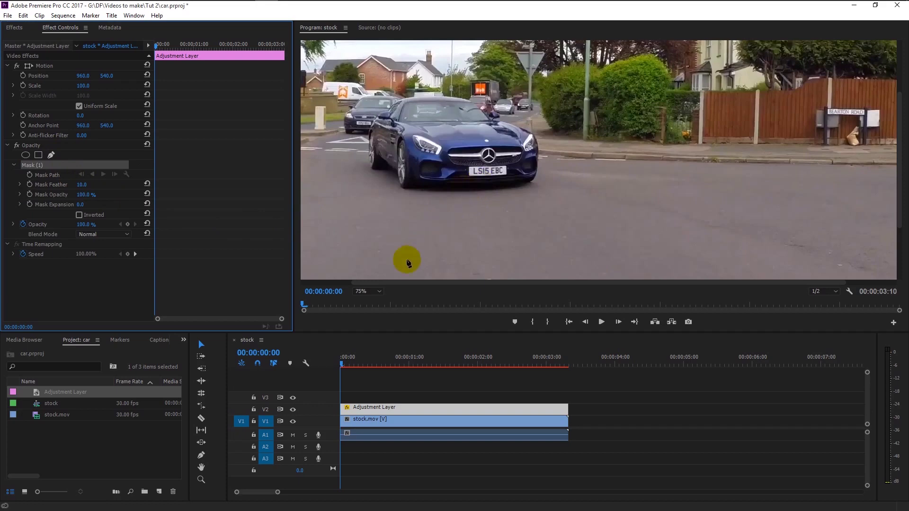
{"action": "left_click", "coordinate": [372, 291]}
{"action": "left_click", "coordinate": [392, 322]}
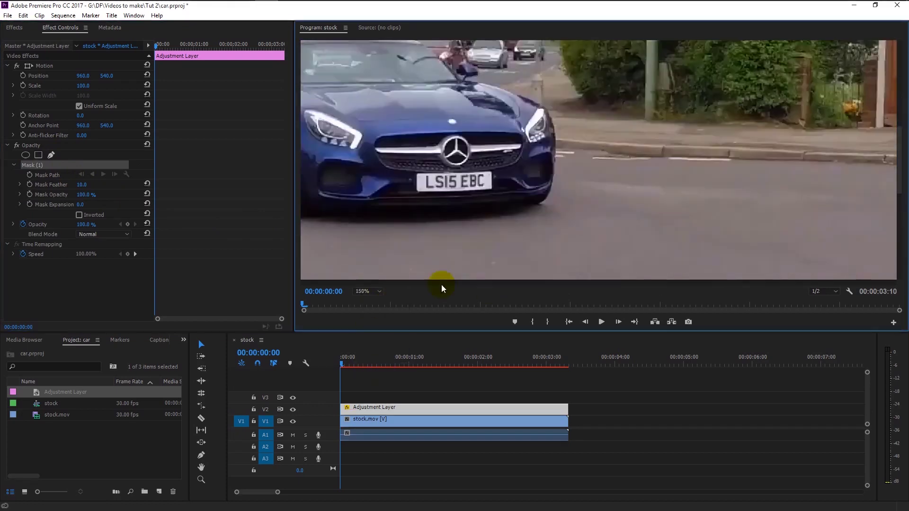
Trace the licence plate's four corners to close the mask around it
{"action": "left_click", "coordinate": [483, 173]}
{"action": "left_click", "coordinate": [483, 190]}
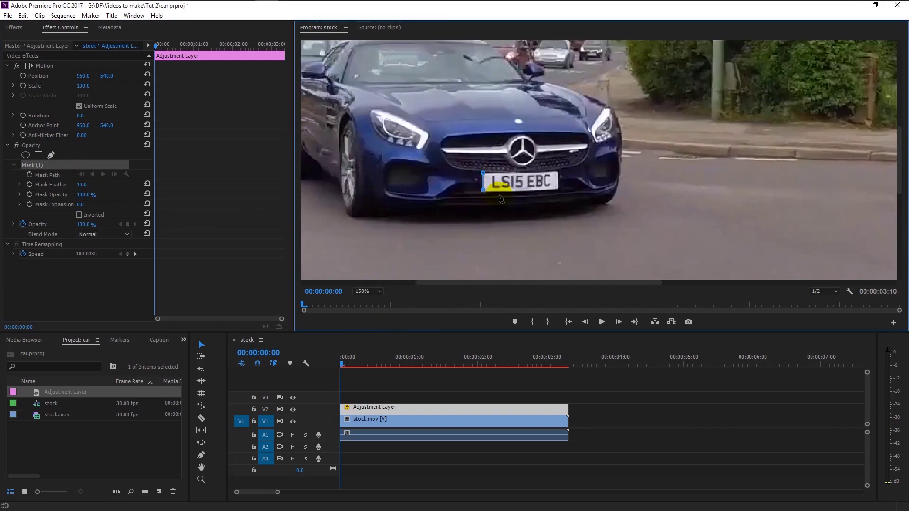
{"action": "left_click", "coordinate": [559, 191]}
{"action": "left_click", "coordinate": [559, 170]}
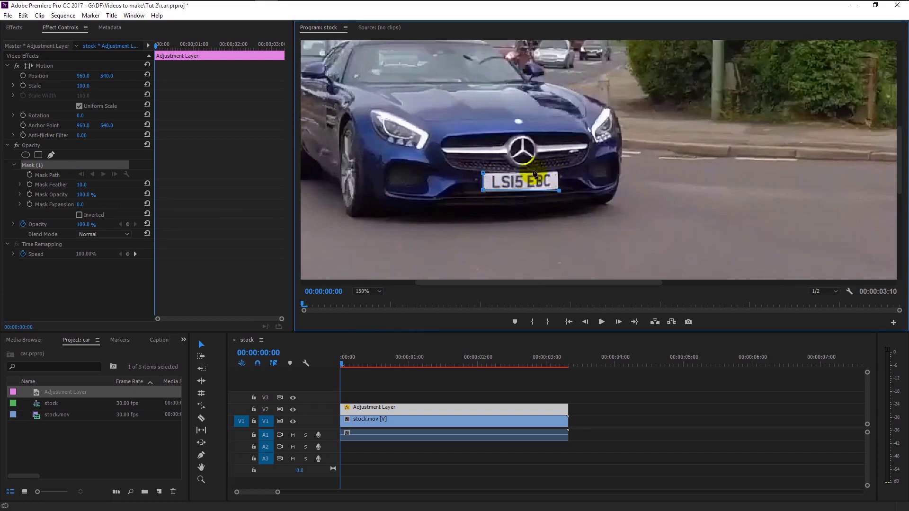
{"action": "left_click", "coordinate": [483, 171]}
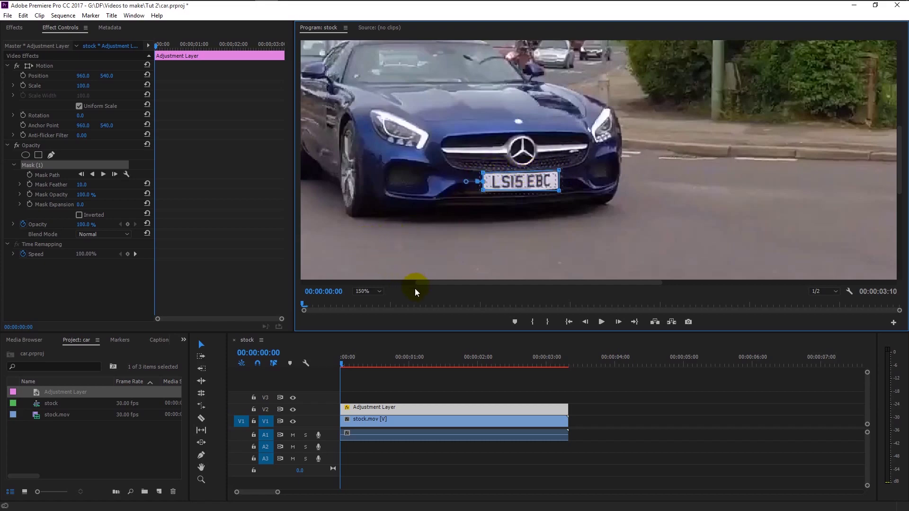
{"action": "left_click", "coordinate": [14, 29]}
Apply Fast Blur to the adjustment layer and set its Blurriness to 7.0
{"action": "type", "text": "blur"}
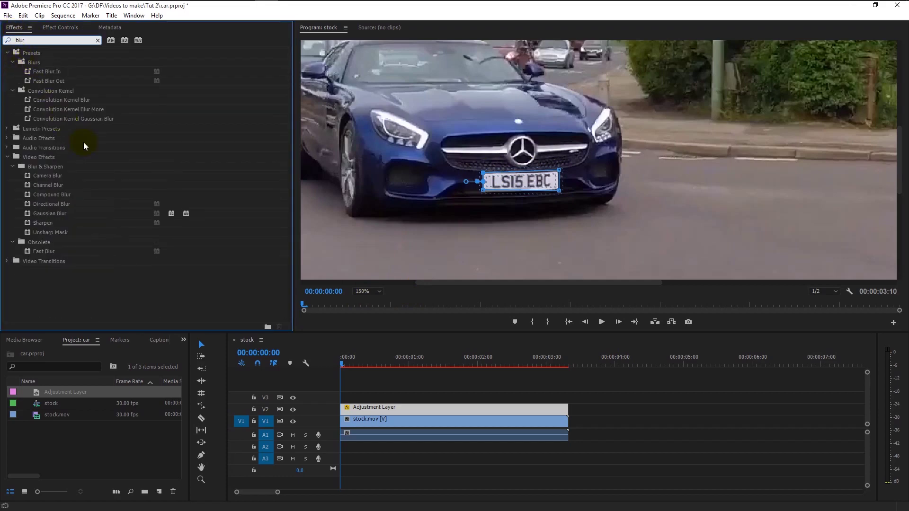
{"action": "left_click_drag", "start_coordinate": [46, 251], "coordinate": [369, 408]}
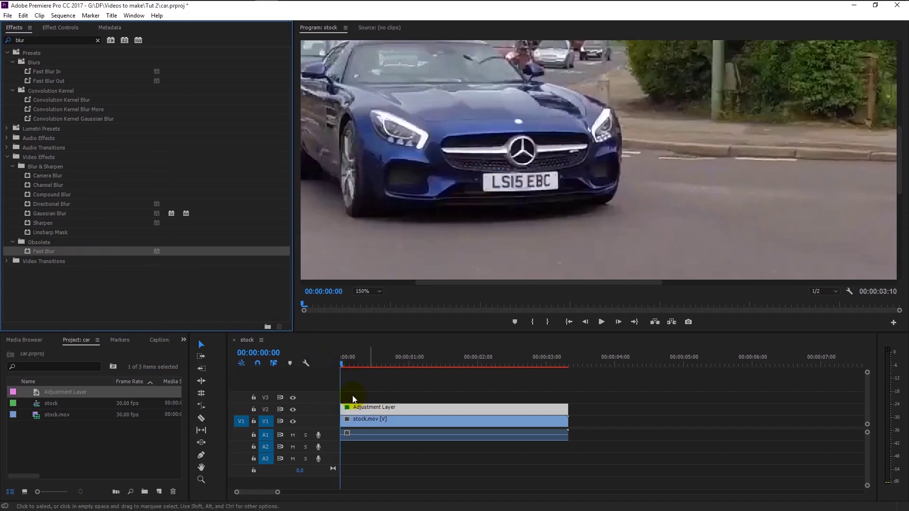
{"action": "left_click", "coordinate": [69, 27]}
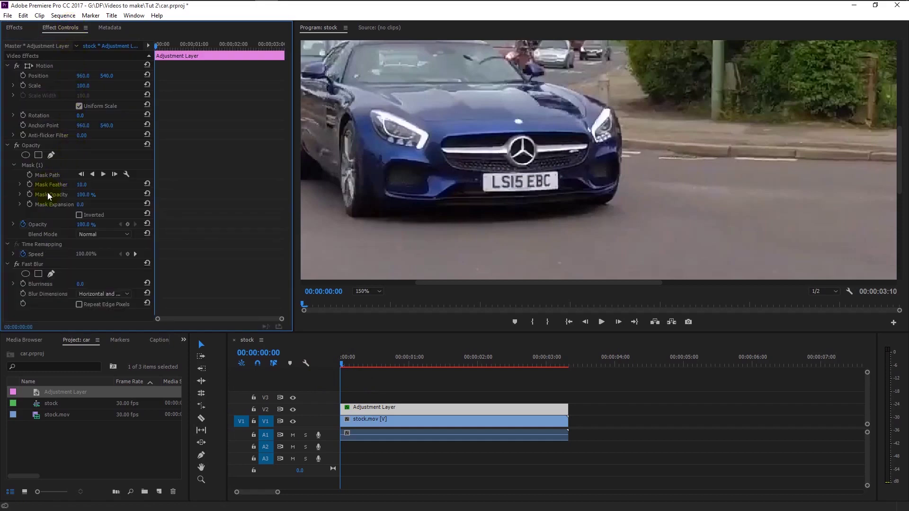
{"action": "left_click", "coordinate": [32, 265]}
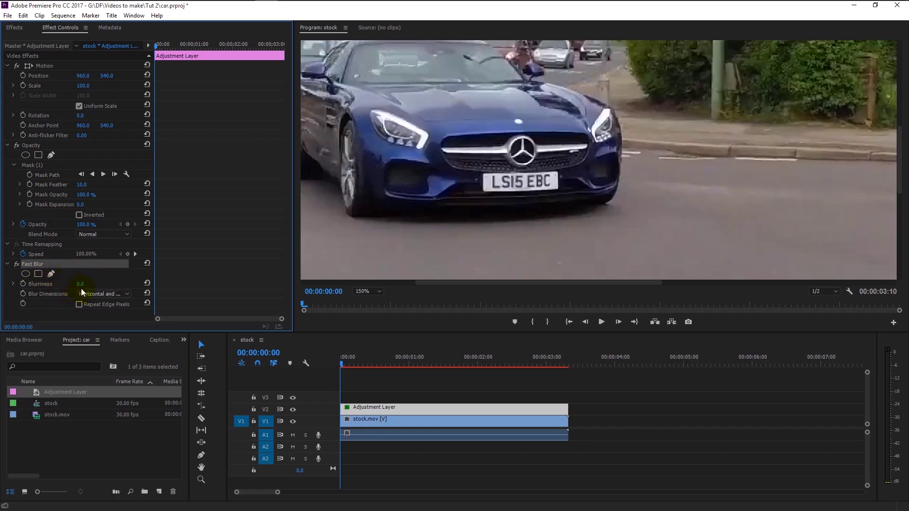
{"action": "left_click_drag", "start_coordinate": [80, 284], "coordinate": [83, 284]}
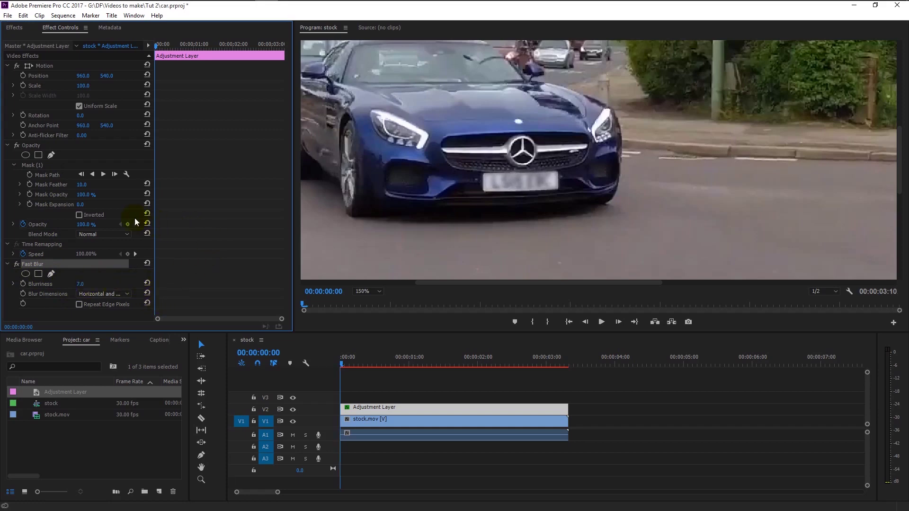
Select Mask (1) and set a starting Mask Path keyframe
{"action": "left_click", "coordinate": [35, 166]}
{"action": "left_click", "coordinate": [30, 174]}
{"action": "left_click", "coordinate": [42, 176]}
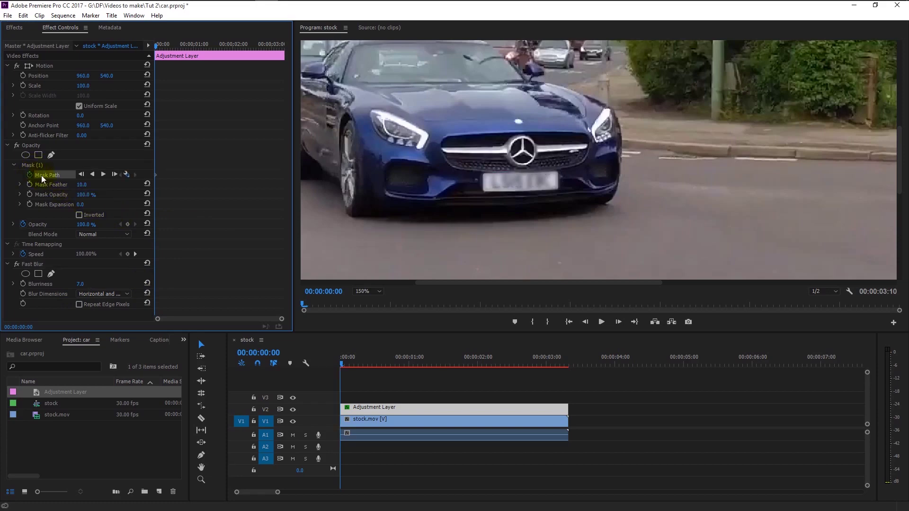
Track the plate mask forward one frame at a time up to 00:00:00:14
{"action": "left_click", "coordinate": [112, 175]}
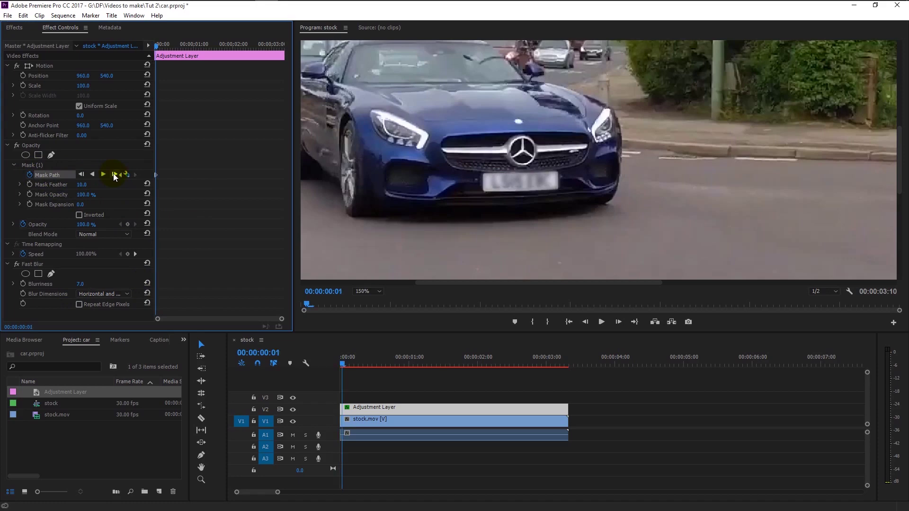
{"action": "left_click", "coordinate": [113, 174]}
{"action": "left_click", "coordinate": [114, 174]}
{"action": "left_click", "coordinate": [114, 174]}
{"action": "left_click", "coordinate": [114, 175]}
{"action": "left_click", "coordinate": [115, 175]}
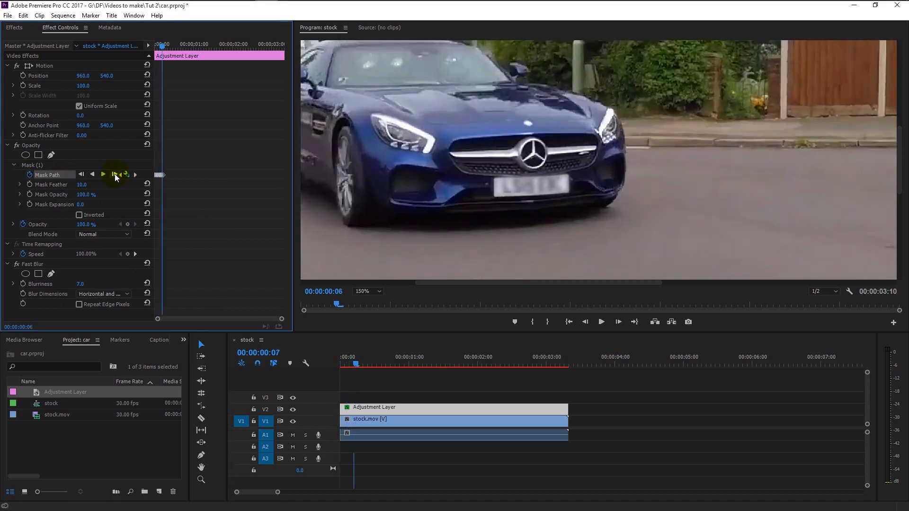
{"action": "left_click", "coordinate": [115, 174]}
{"action": "left_click", "coordinate": [114, 174]}
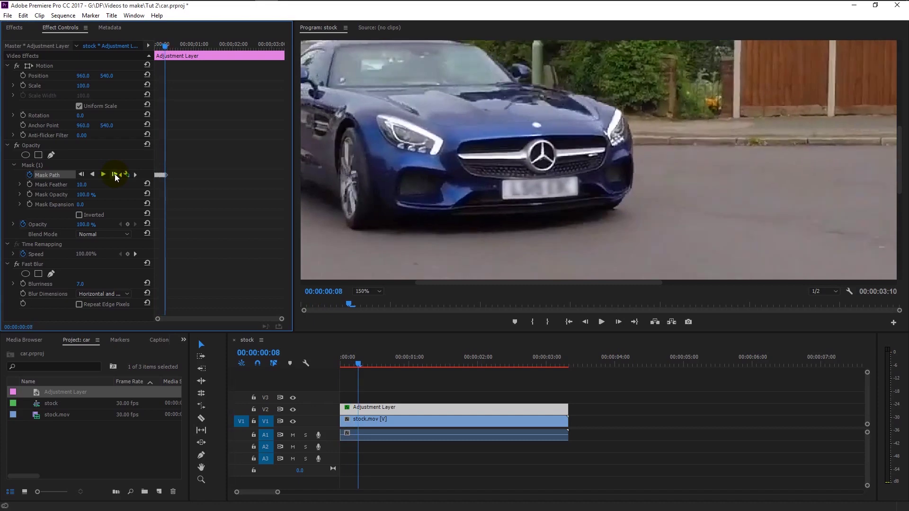
{"action": "left_click", "coordinate": [114, 174]}
{"action": "left_click", "coordinate": [115, 175]}
{"action": "left_click", "coordinate": [115, 174]}
{"action": "left_click", "coordinate": [115, 174]}
{"action": "left_click", "coordinate": [115, 174]}
{"action": "left_click", "coordinate": [115, 174]}
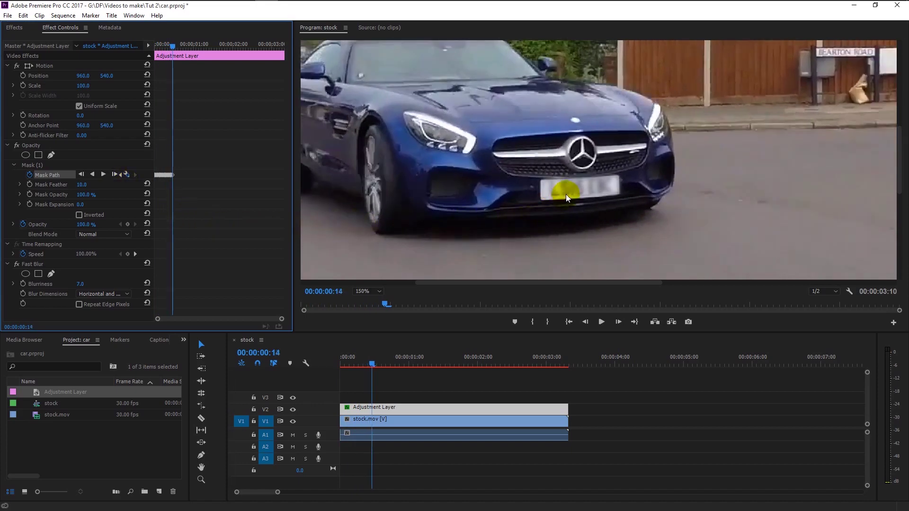
Drag the mask back onto the plate and track it forward four more frames
{"action": "left_click", "coordinate": [44, 165]}
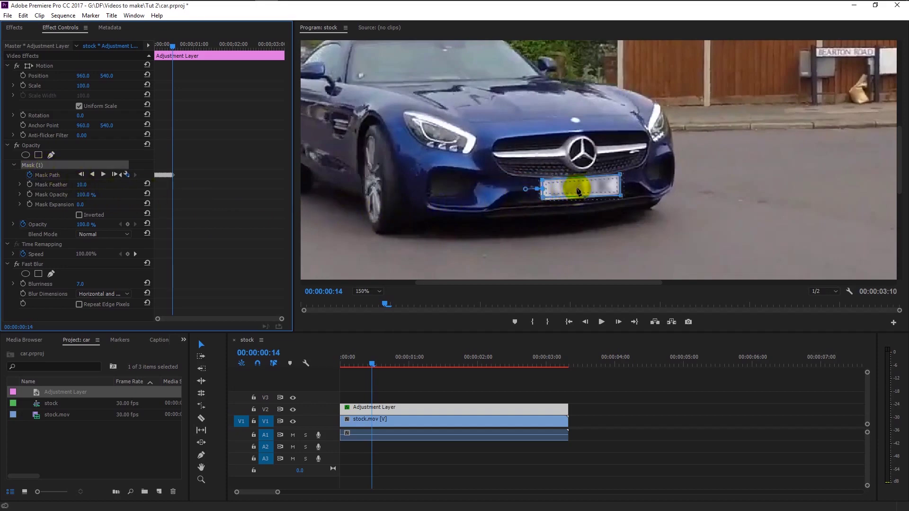
{"action": "left_click_drag", "start_coordinate": [577, 190], "coordinate": [576, 188]}
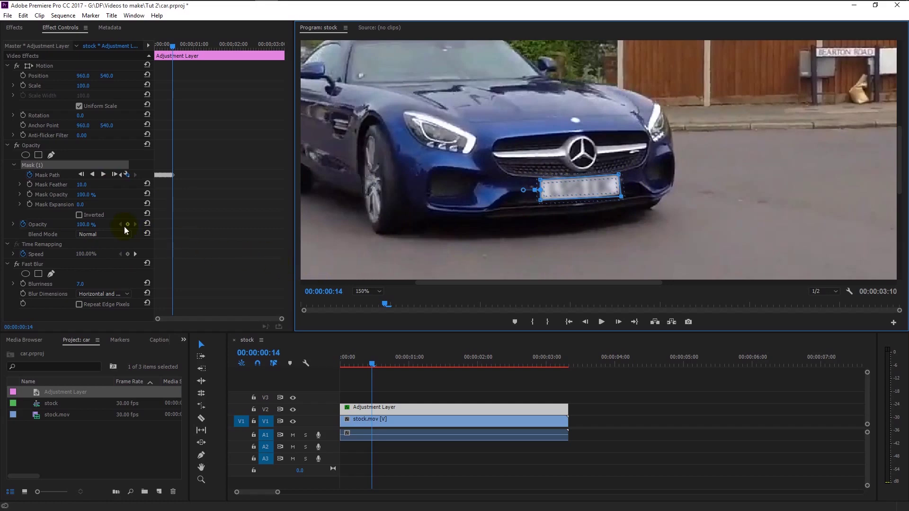
{"action": "left_click", "coordinate": [113, 175]}
{"action": "left_click", "coordinate": [114, 175]}
{"action": "left_click", "coordinate": [113, 175]}
{"action": "left_click", "coordinate": [114, 175]}
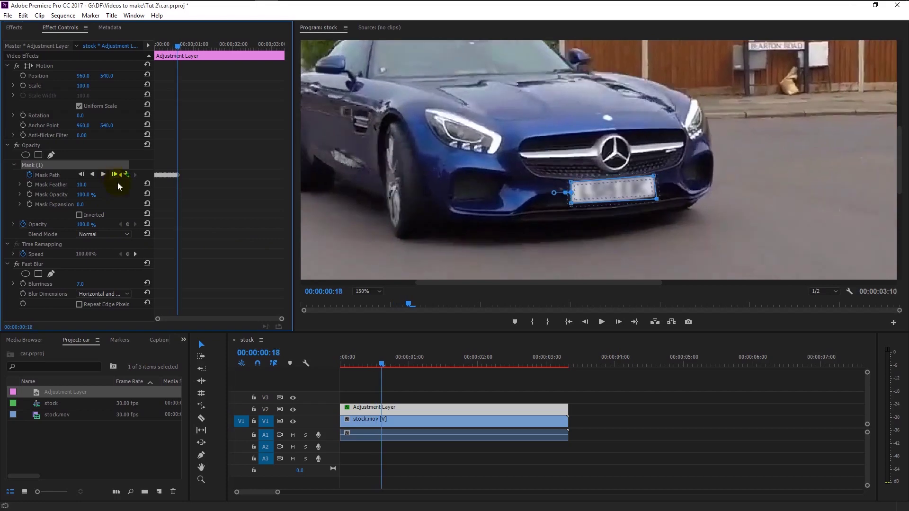
Set the Program zoom to 100%, step to frame 19, and start a continuous forward track
{"action": "left_click", "coordinate": [374, 292]}
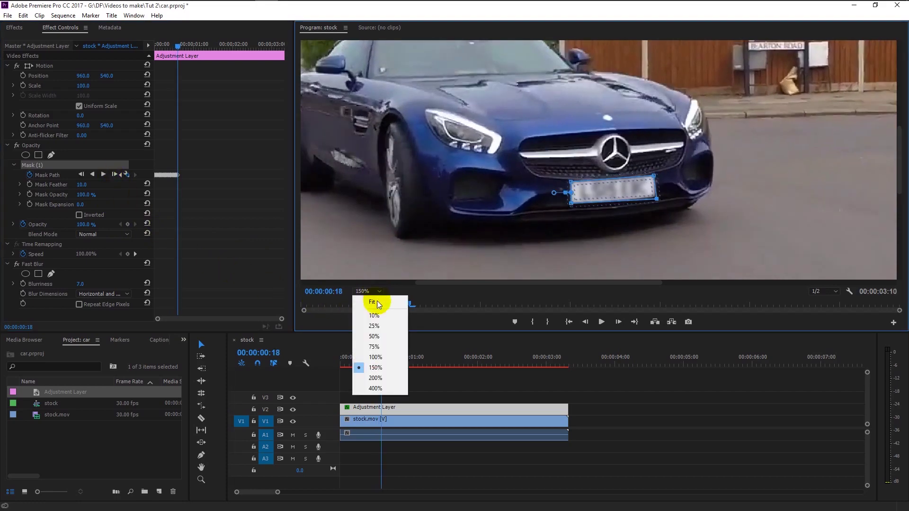
{"action": "left_click", "coordinate": [376, 356]}
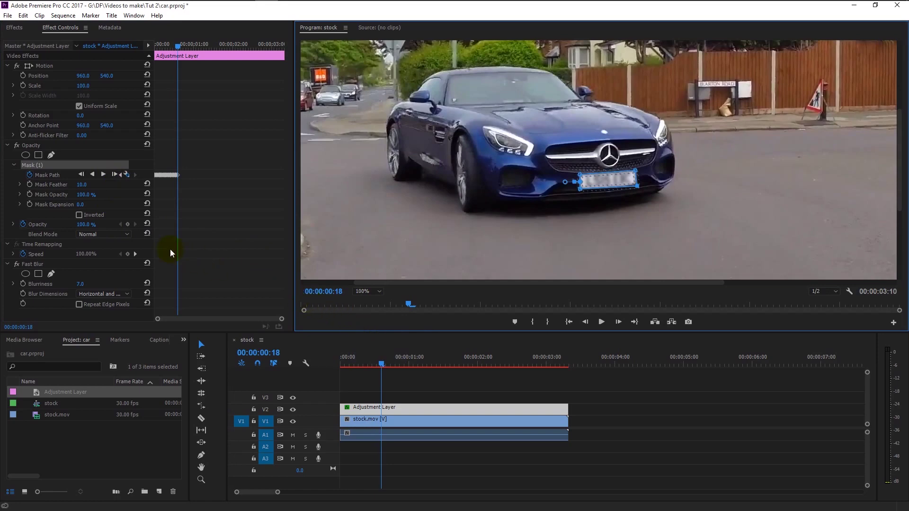
{"action": "left_click", "coordinate": [114, 175]}
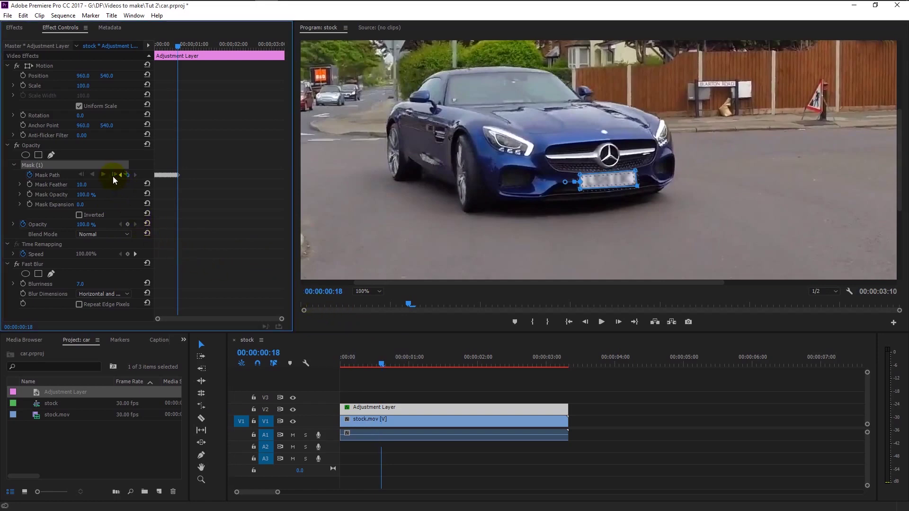
{"action": "left_click", "coordinate": [93, 174]}
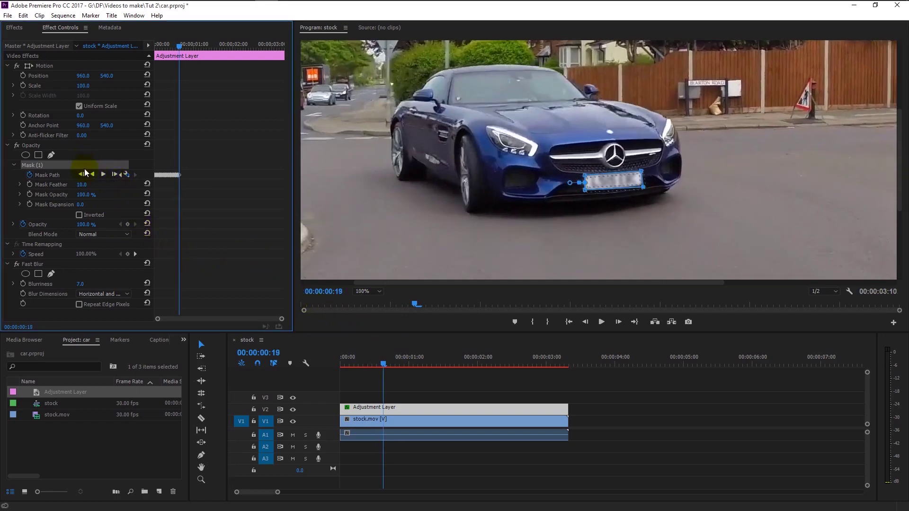
{"action": "left_click", "coordinate": [103, 174]}
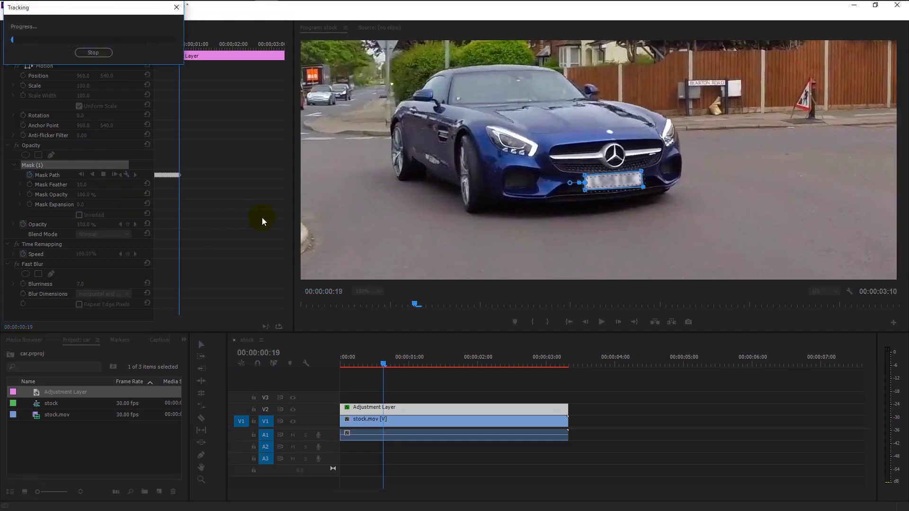
Let the forward mask track run to about 1:06, then stop it
{"action": "left_click_drag", "start_coordinate": [88, 20], "coordinate": [197, 146]}
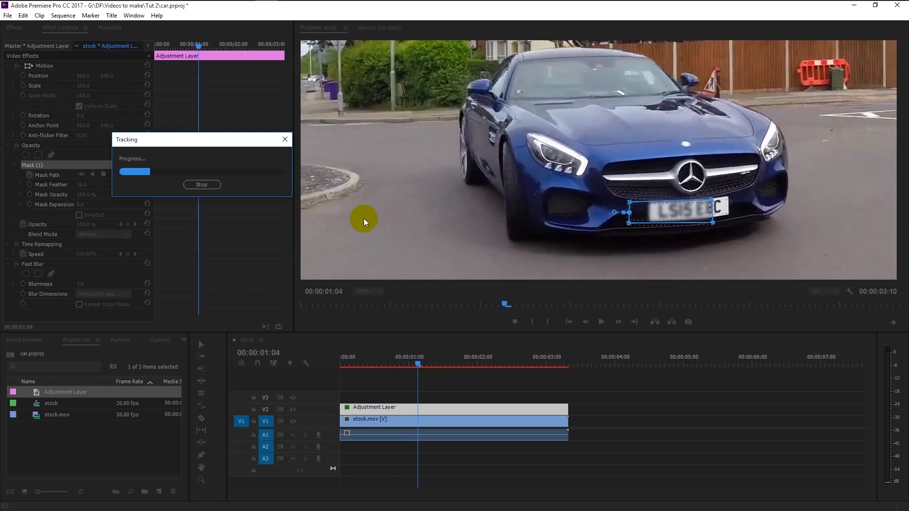
{"action": "left_click", "coordinate": [208, 181]}
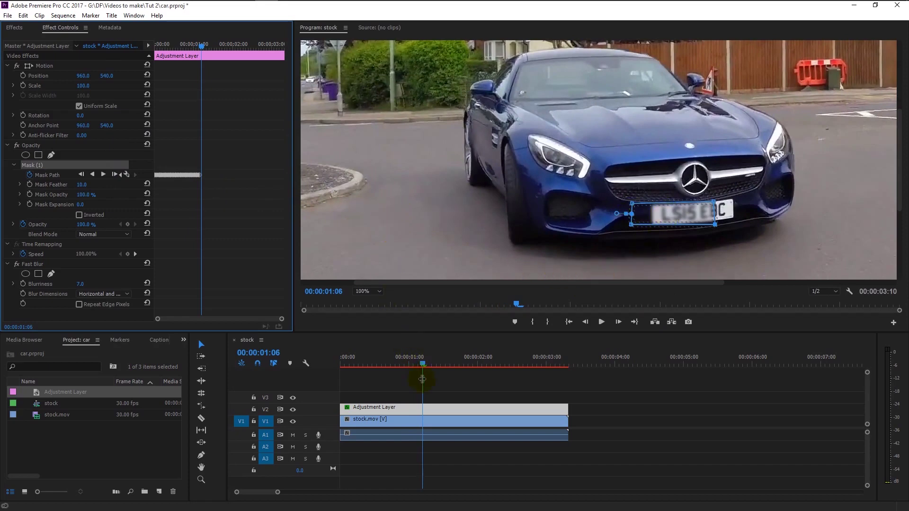
Return to frame 00:00:00:27 and resume tracking the plate mask forward
{"action": "left_click_drag", "start_coordinate": [422, 361], "coordinate": [397, 365]}
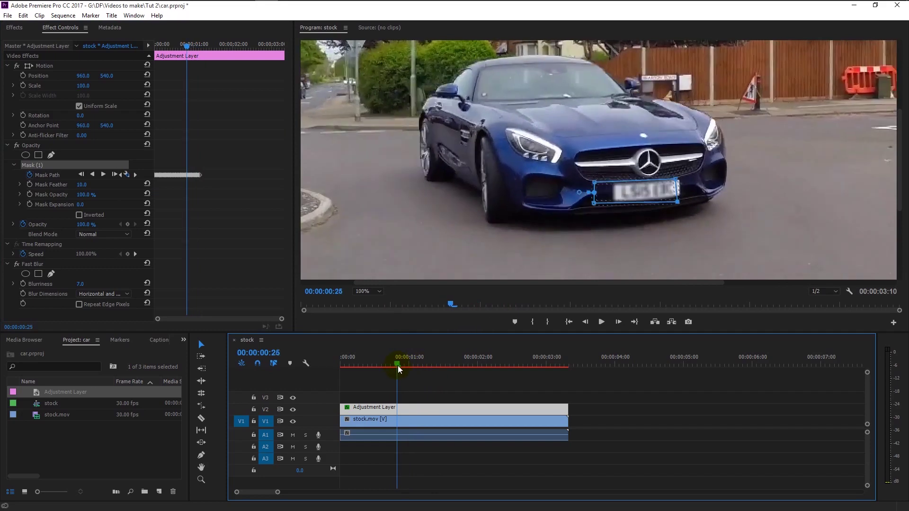
{"action": "left_click", "coordinate": [631, 191]}
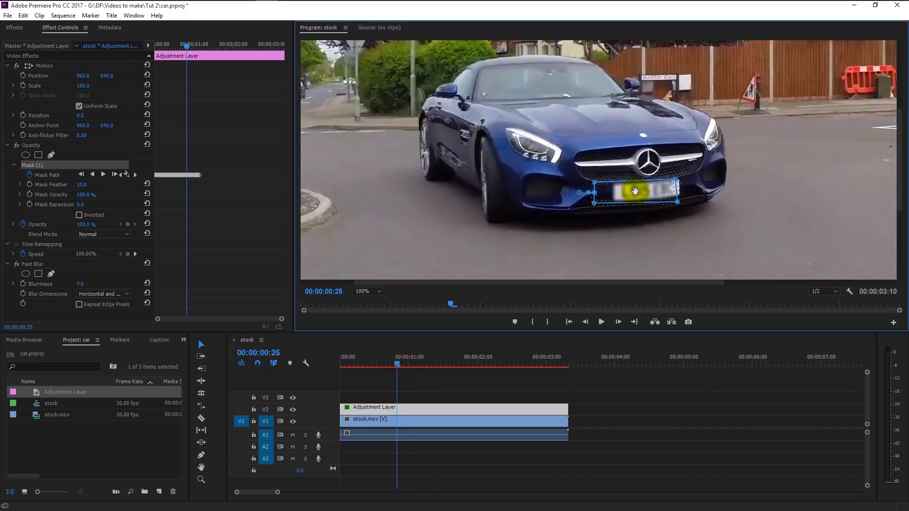
{"action": "left_click", "coordinate": [134, 175]}
{"action": "left_click", "coordinate": [112, 172]}
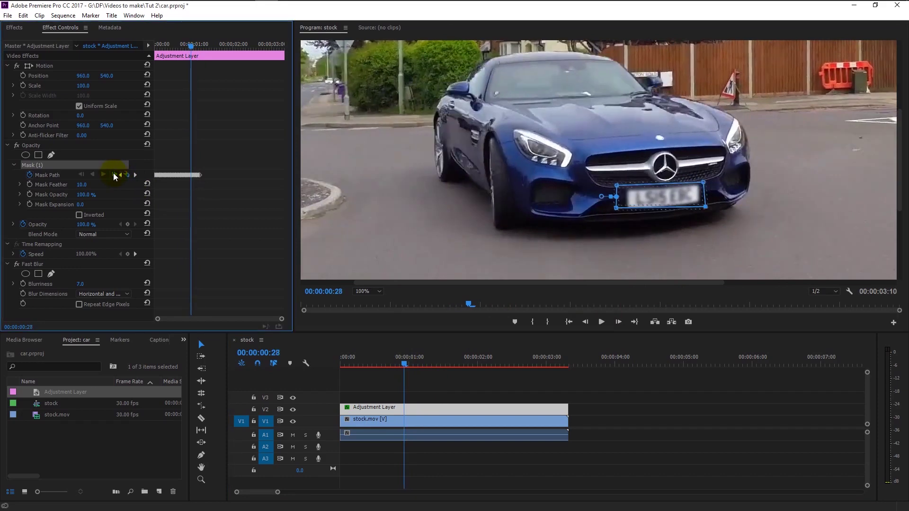
{"action": "left_click", "coordinate": [113, 174]}
Nudge the mask right and down onto the plate and track on to about 1:27
{"action": "left_click", "coordinate": [679, 210]}
{"action": "left_click_drag", "start_coordinate": [680, 211], "coordinate": [684, 214]}
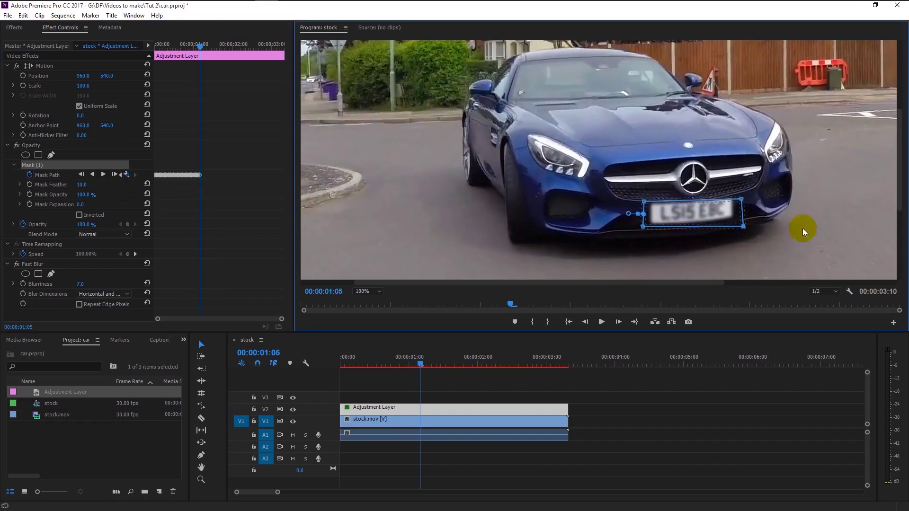
{"action": "left_click", "coordinate": [114, 174]}
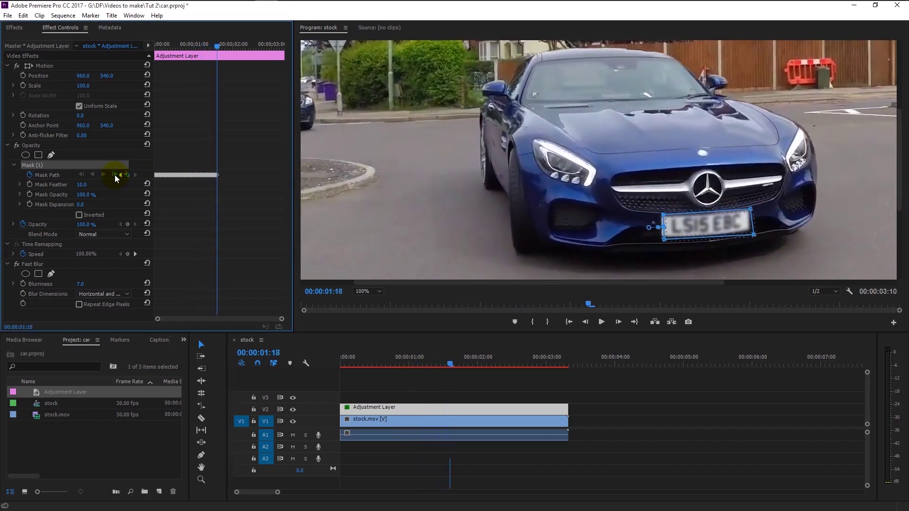
{"action": "left_click", "coordinate": [697, 236]}
Raise Fast Blur Blurriness to 19 and track the plate mask forward to the clip's end
{"action": "left_click", "coordinate": [80, 284]}
{"action": "type", "text": "9"}
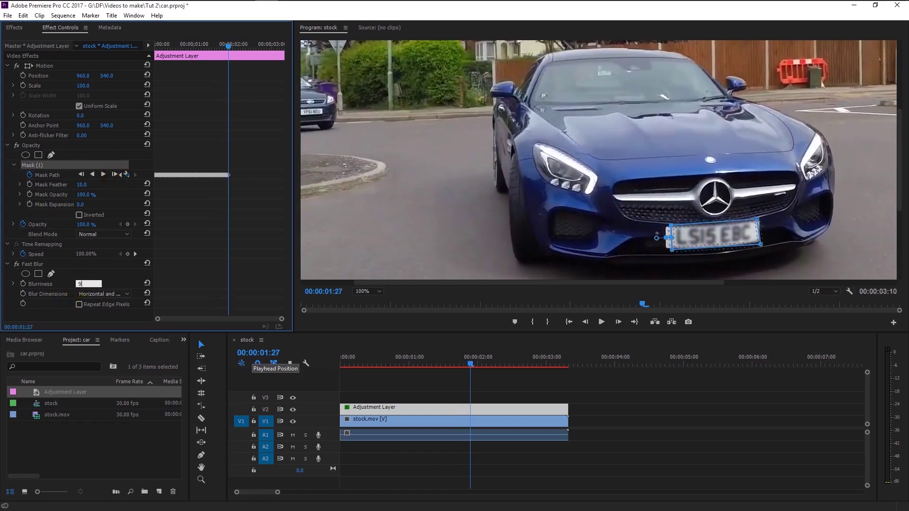
{"action": "left_click", "coordinate": [331, 186]}
{"action": "left_click", "coordinate": [114, 174]}
{"action": "left_click", "coordinate": [673, 174]}
{"action": "left_click", "coordinate": [114, 175]}
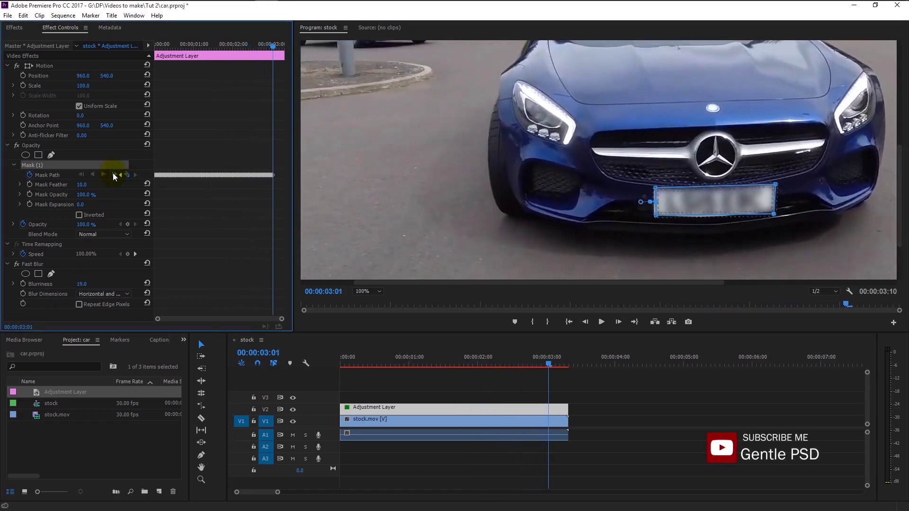
{"action": "left_click", "coordinate": [378, 364]}
Rewind to the start, set the Program view to Fit, and play the sequence through
{"action": "left_click_drag", "start_coordinate": [378, 364], "coordinate": [333, 365]}
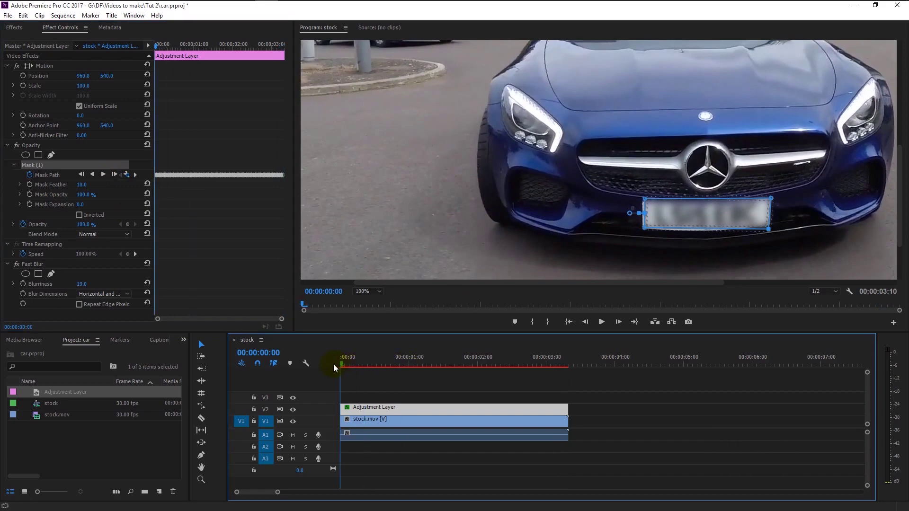
{"action": "left_click", "coordinate": [372, 292]}
{"action": "left_click", "coordinate": [374, 299]}
{"action": "left_click", "coordinate": [634, 322]}
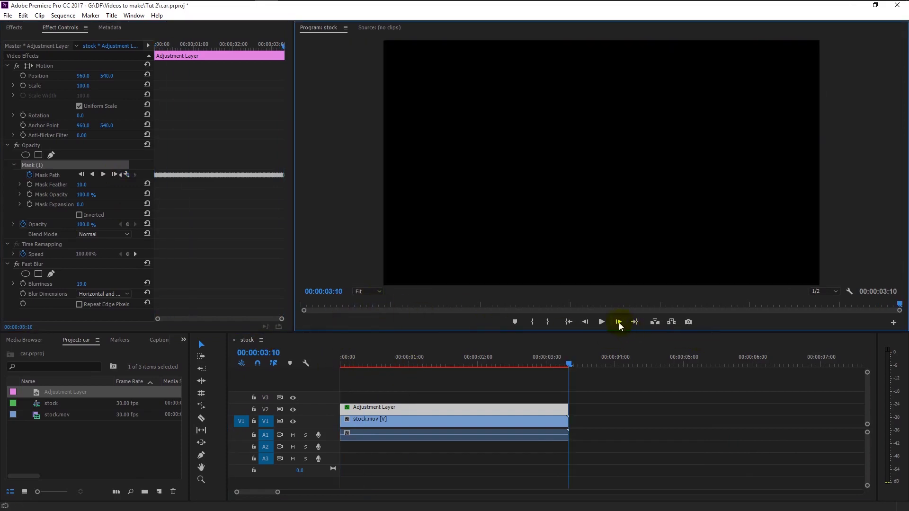
{"action": "left_click", "coordinate": [601, 322]}
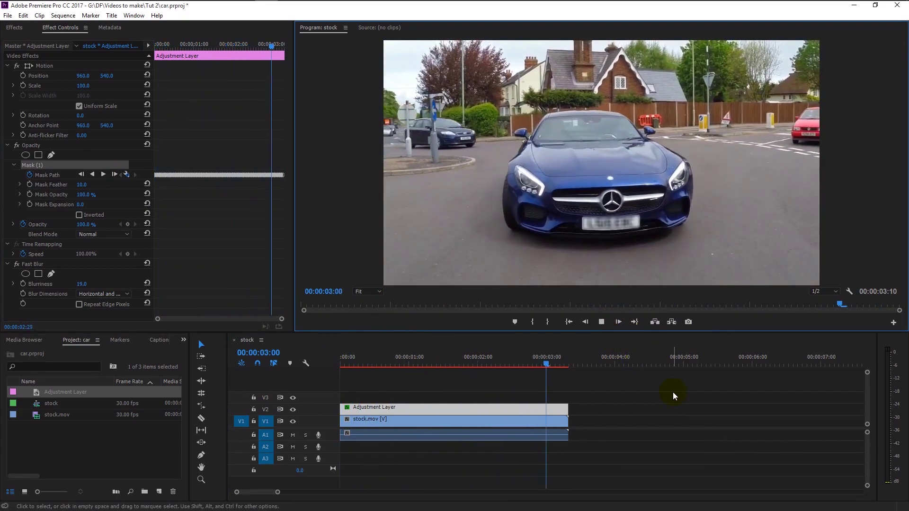
{"action": "left_click", "coordinate": [602, 326]}
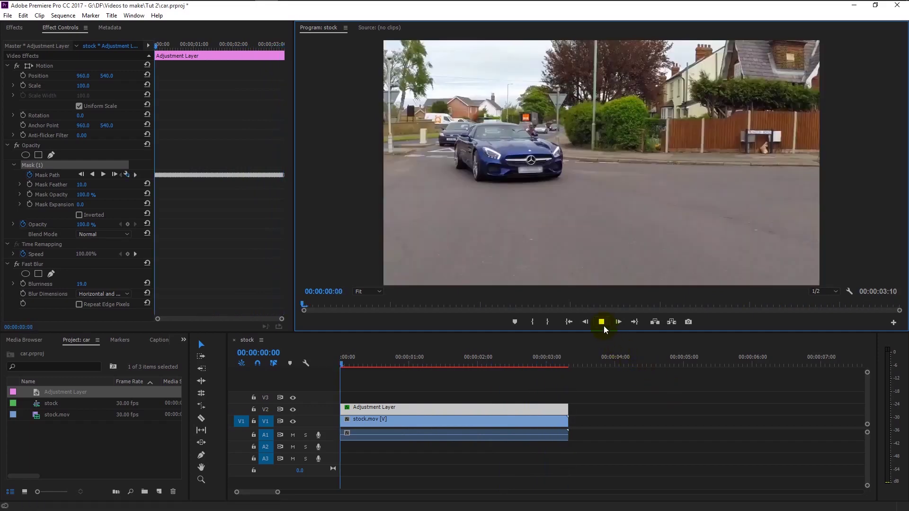